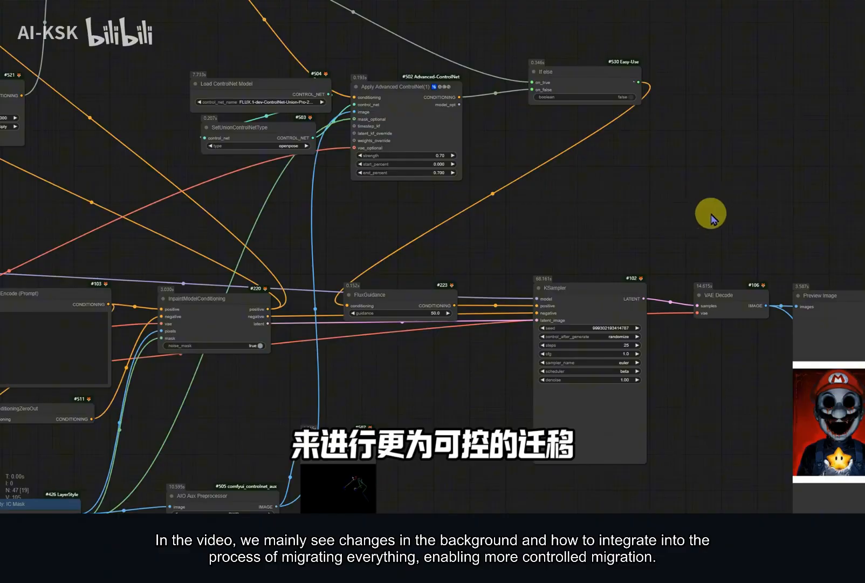
Look over the perfume-bottle background workflow and examine its InpaintModelConditioning node.
{"action": "left_click_drag", "start_coordinate": [759, 211], "coordinate": [545, 141]}
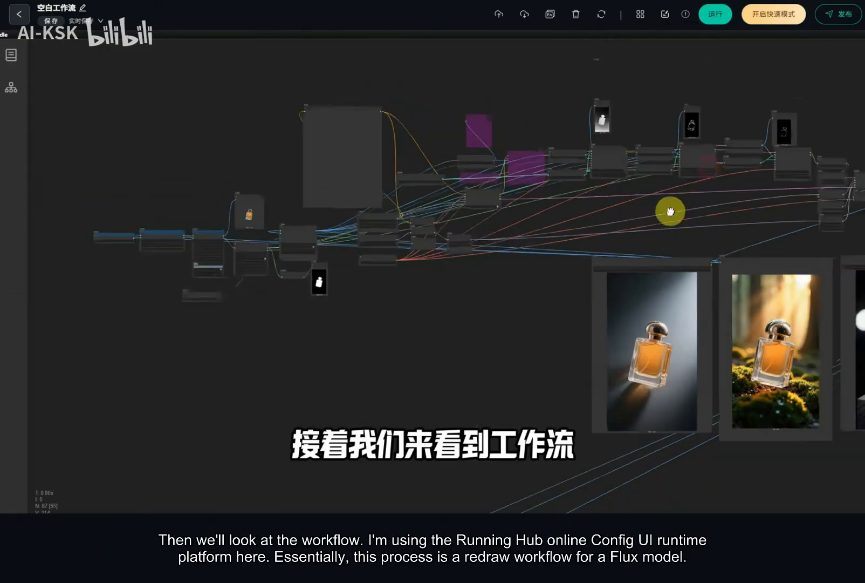
{"action": "scroll", "coordinate": [668, 211], "scroll_direction": "up", "scroll_amount": 3}
{"action": "left_click_drag", "start_coordinate": [668, 211], "coordinate": [659, 190]}
{"action": "scroll", "coordinate": [357, 139], "scroll_direction": "up", "scroll_amount": 2}
{"action": "scroll", "coordinate": [618, 189], "scroll_direction": "down", "scroll_amount": 4}
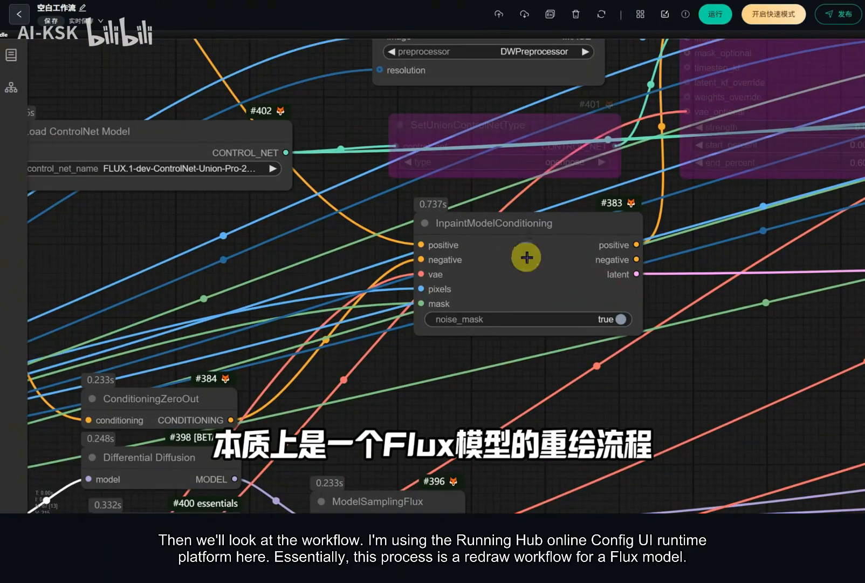
{"action": "scroll", "coordinate": [480, 286], "scroll_direction": "down", "scroll_amount": 5}
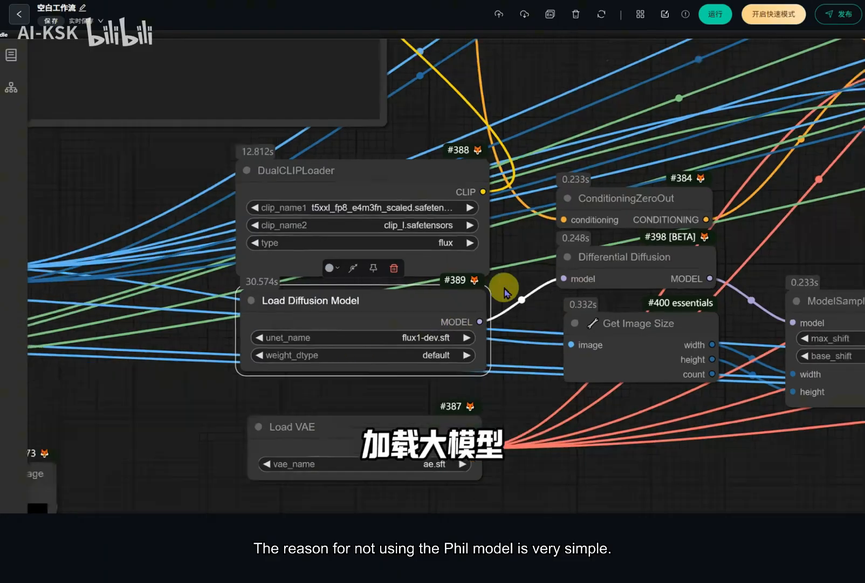
Examine the DualCLIPLoader, Load Diffusion Model and Load VAE settings along with the neighbouring mask preview.
{"action": "scroll", "coordinate": [523, 234], "scroll_direction": "down", "scroll_amount": 4}
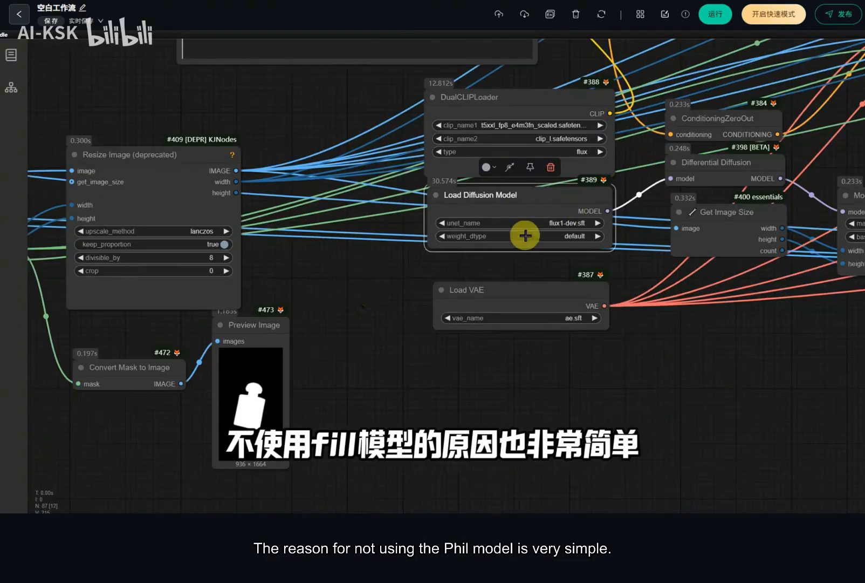
{"action": "scroll", "coordinate": [479, 244], "scroll_direction": "up", "scroll_amount": 3}
{"action": "left_click_drag", "start_coordinate": [264, 321], "coordinate": [400, 276]}
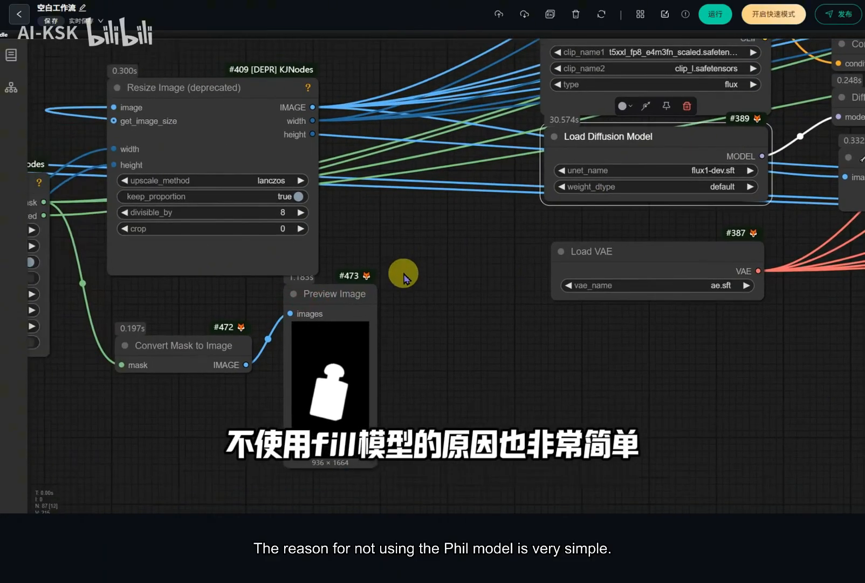
{"action": "left_click_drag", "start_coordinate": [338, 314], "coordinate": [441, 240]}
{"action": "scroll", "coordinate": [517, 257], "scroll_direction": "up", "scroll_amount": 4}
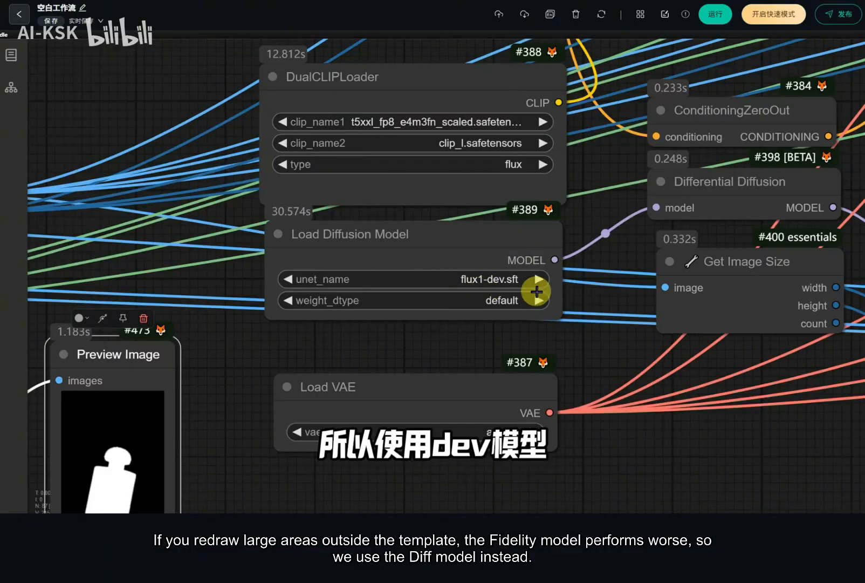
{"action": "scroll", "coordinate": [528, 291], "scroll_direction": "up", "scroll_amount": 3}
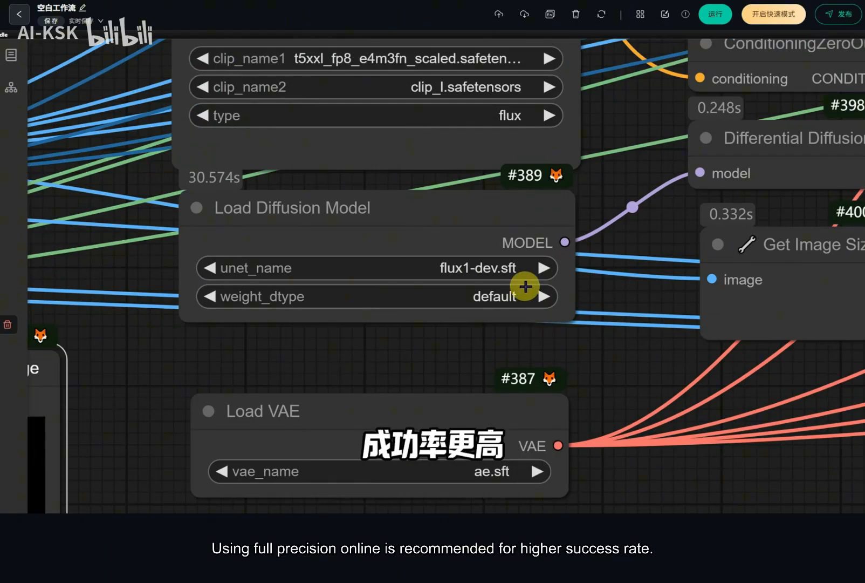
{"action": "scroll", "coordinate": [593, 318], "scroll_direction": "down", "scroll_amount": 2}
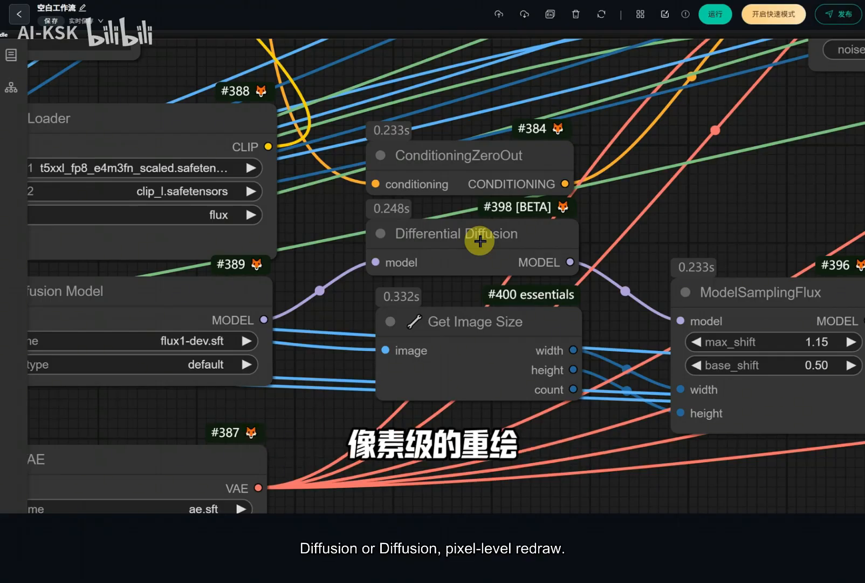
Trace the Differential Diffusion node and the SAM2 mask through InpaintModelConditioning and the ControlNet chain.
{"action": "left_click", "coordinate": [492, 239]}
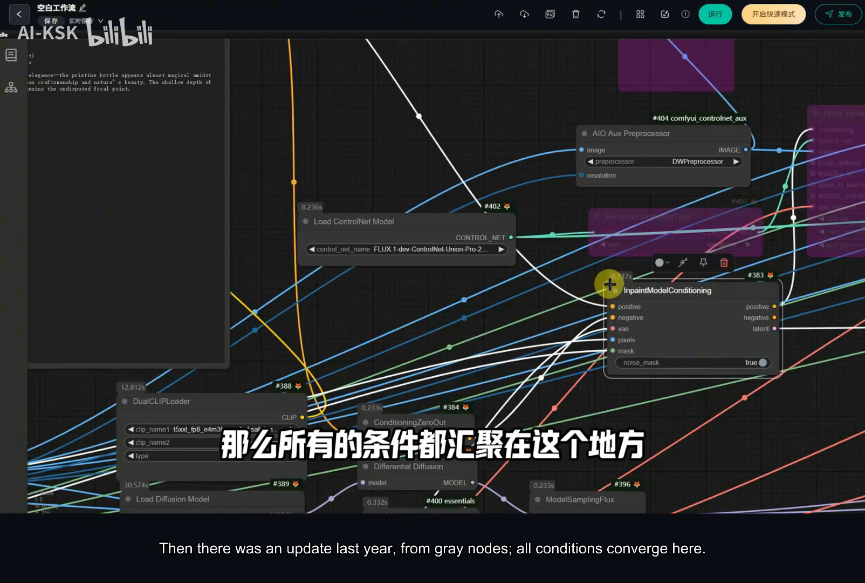
{"action": "scroll", "coordinate": [656, 291], "scroll_direction": "up", "scroll_amount": 3}
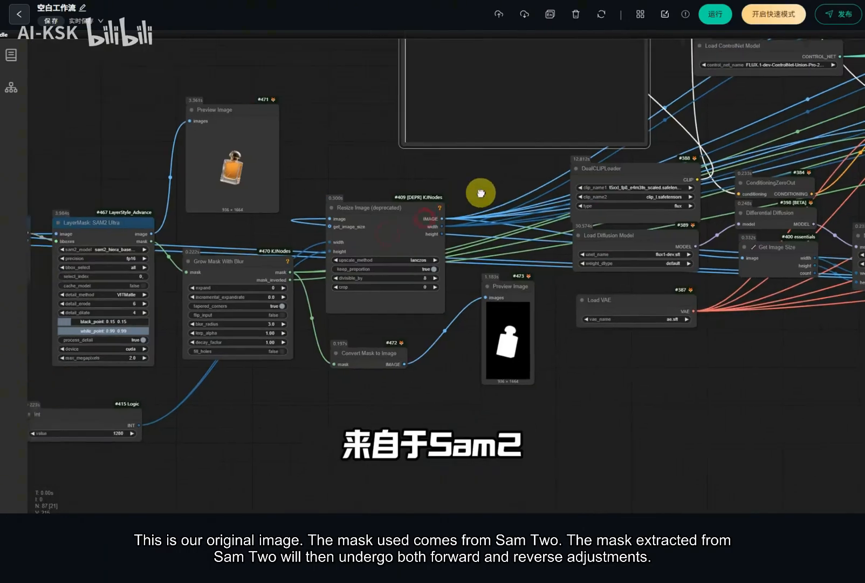
{"action": "left_click_drag", "start_coordinate": [373, 155], "coordinate": [468, 155]}
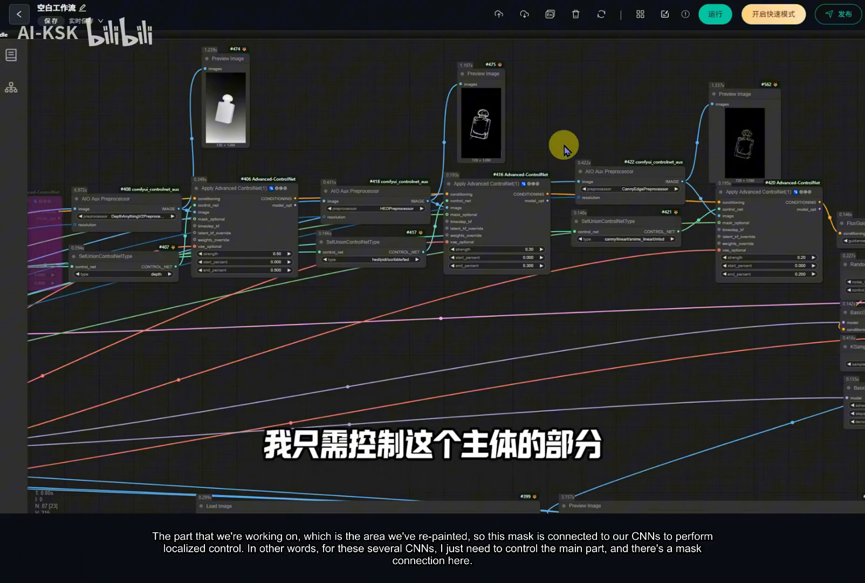
{"action": "scroll", "coordinate": [459, 200], "scroll_direction": "up", "scroll_amount": 10}
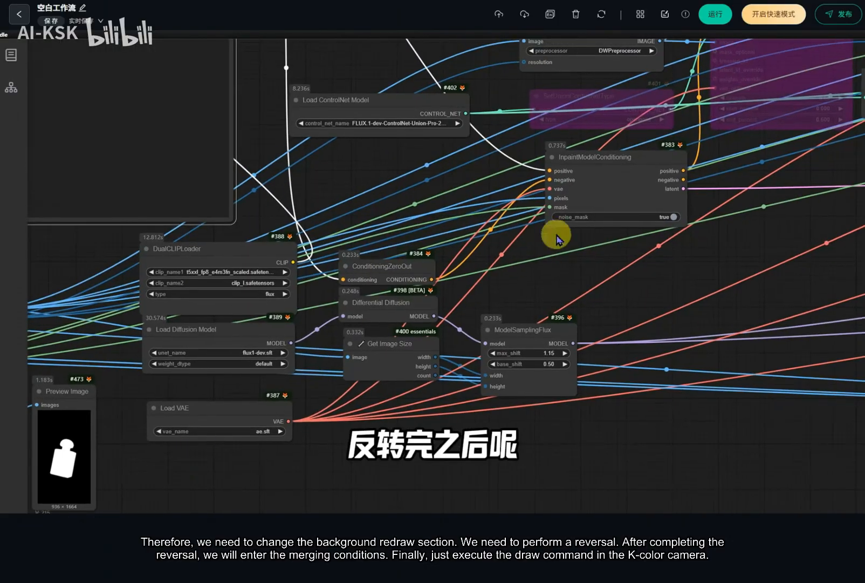
{"action": "scroll", "coordinate": [733, 219], "scroll_direction": "up", "scroll_amount": 6}
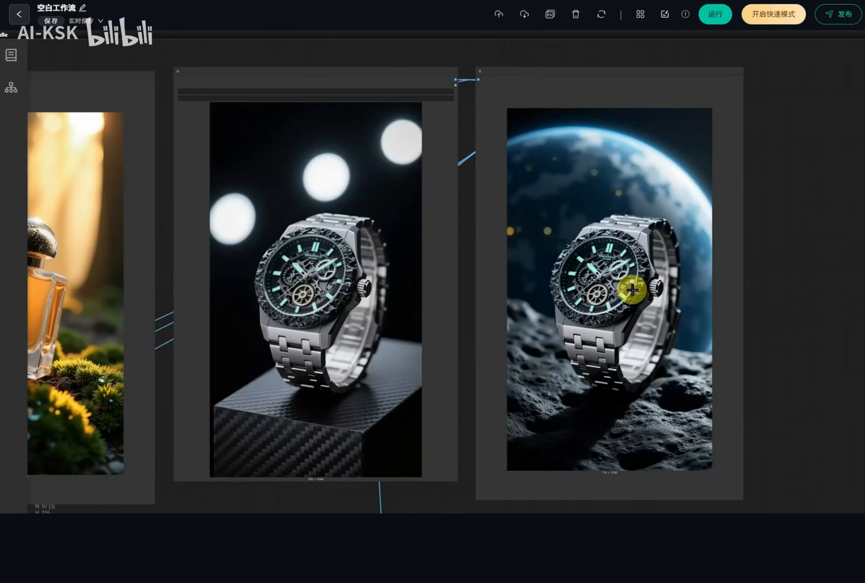
Review the watch background replacement, its prompt in CLIP Text Encode, and the RandomNoise seed settings.
{"action": "scroll", "coordinate": [629, 287], "scroll_direction": "up", "scroll_amount": 3}
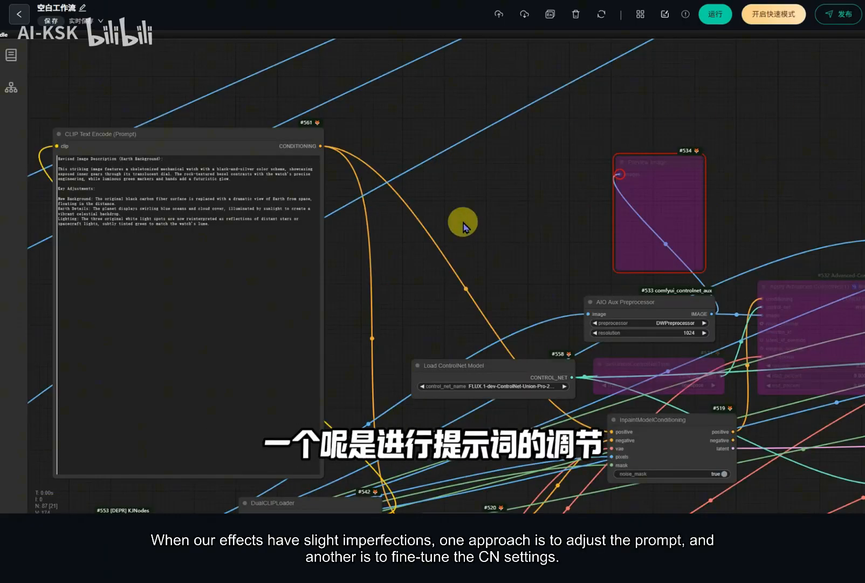
{"action": "scroll", "coordinate": [540, 236], "scroll_direction": "down", "scroll_amount": 5}
{"action": "left_click_drag", "start_coordinate": [529, 229], "coordinate": [186, 201]}
{"action": "scroll", "coordinate": [609, 245], "scroll_direction": "up", "scroll_amount": 8}
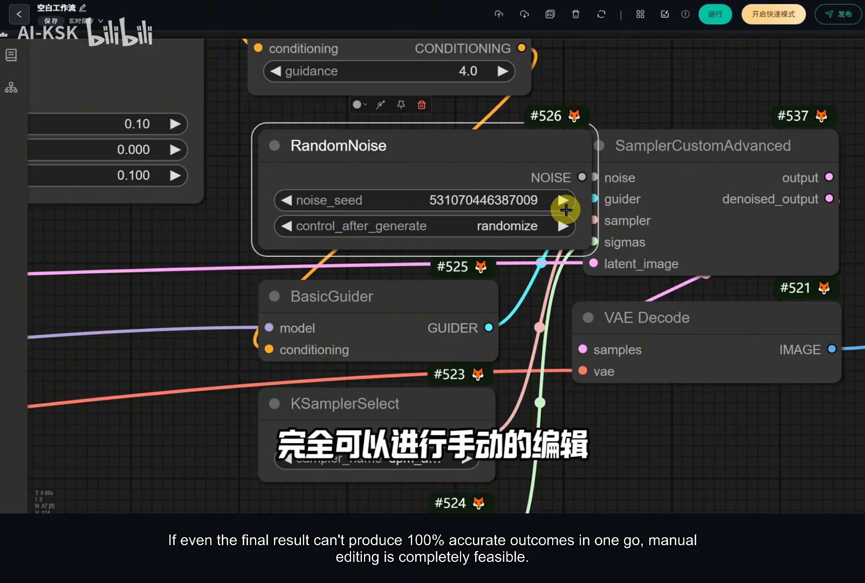
{"action": "scroll", "coordinate": [566, 210], "scroll_direction": "down", "scroll_amount": 3}
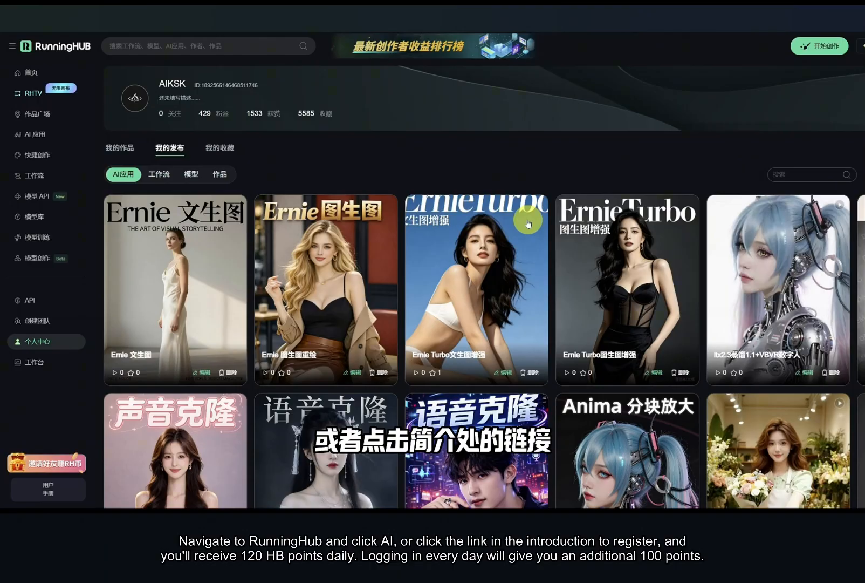
Browse the published AI apps on the RunningHUB profile and view the input images of the LTX 2.3 + VBVR 多图首尾帧 app.
{"action": "scroll", "coordinate": [528, 223], "scroll_direction": "down", "scroll_amount": 10}
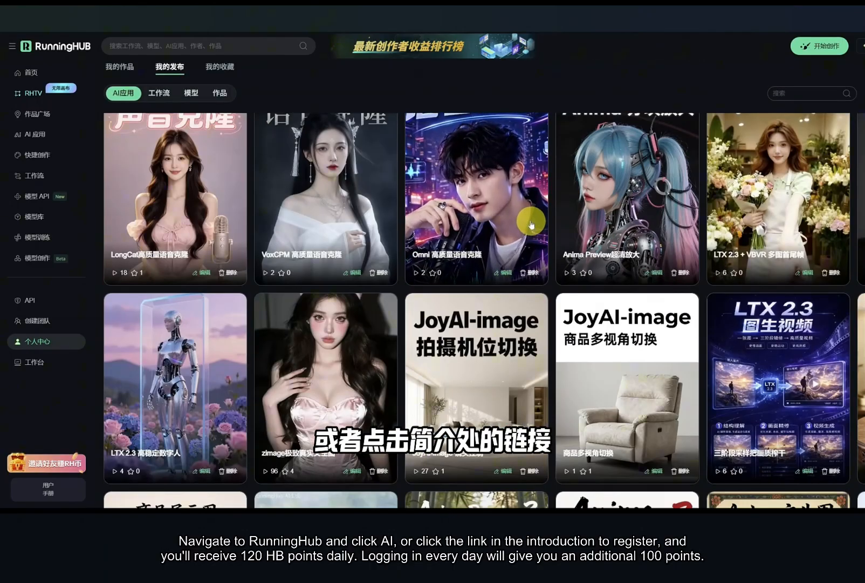
{"action": "scroll", "coordinate": [532, 228], "scroll_direction": "down", "scroll_amount": 3}
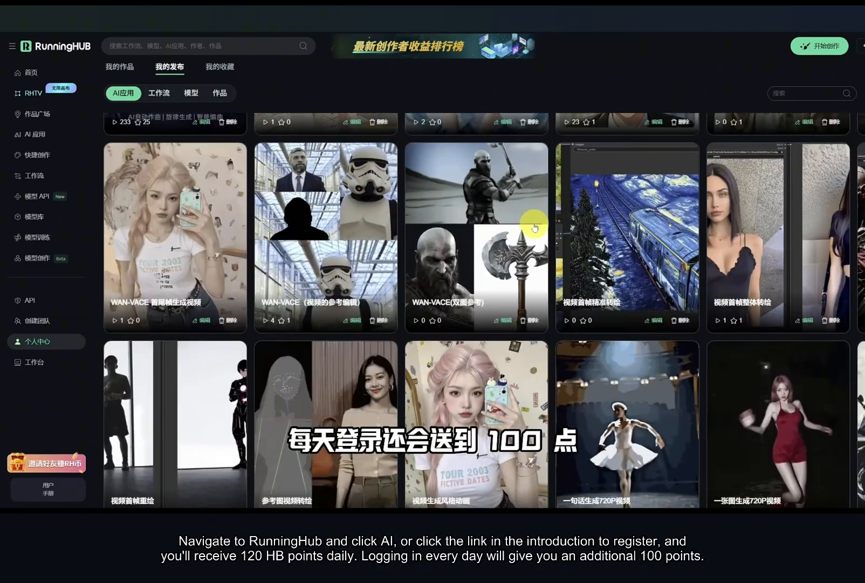
{"action": "scroll", "coordinate": [534, 228], "scroll_direction": "down", "scroll_amount": 3}
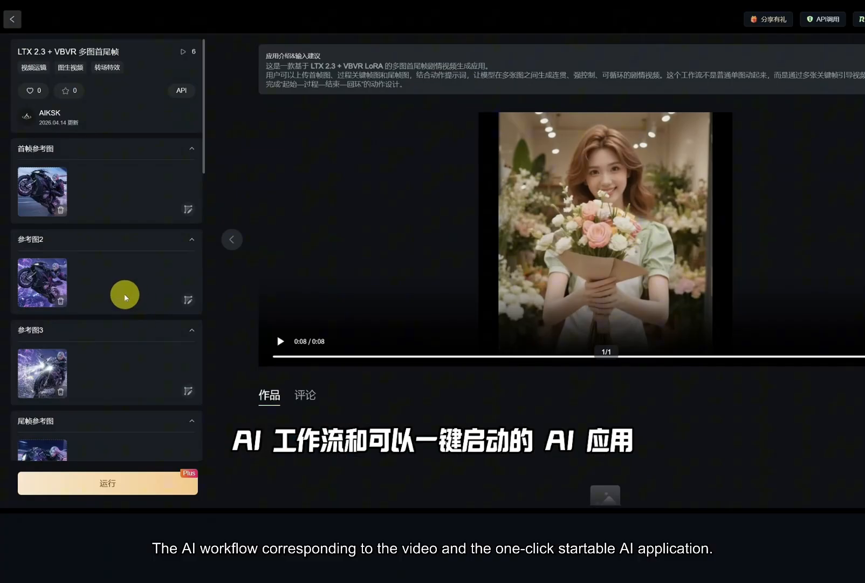
{"action": "scroll", "coordinate": [125, 294], "scroll_direction": "down", "scroll_amount": 3}
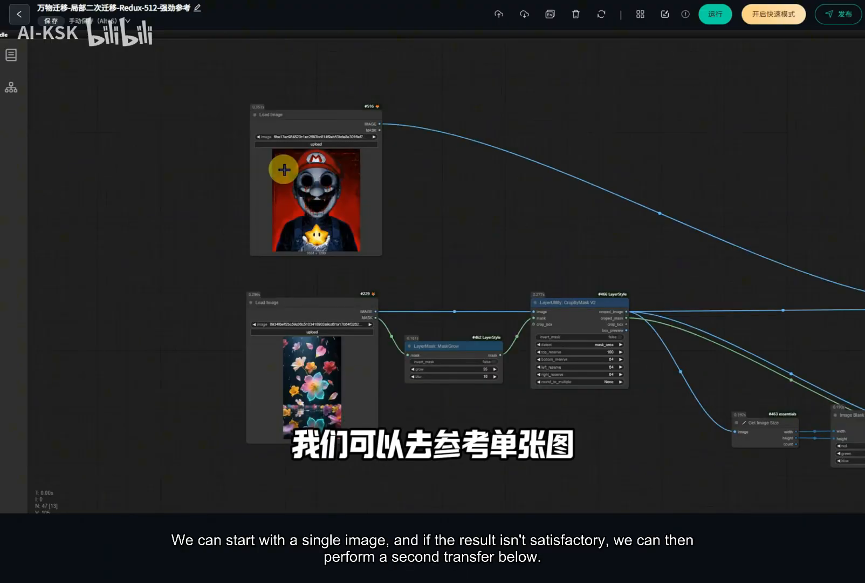
Examine the source images and the two Apply Style Model branches in the Redux local transfer workflow.
{"action": "scroll", "coordinate": [295, 197], "scroll_direction": "up", "scroll_amount": 3}
{"action": "left_click_drag", "start_coordinate": [494, 262], "coordinate": [494, 135]}
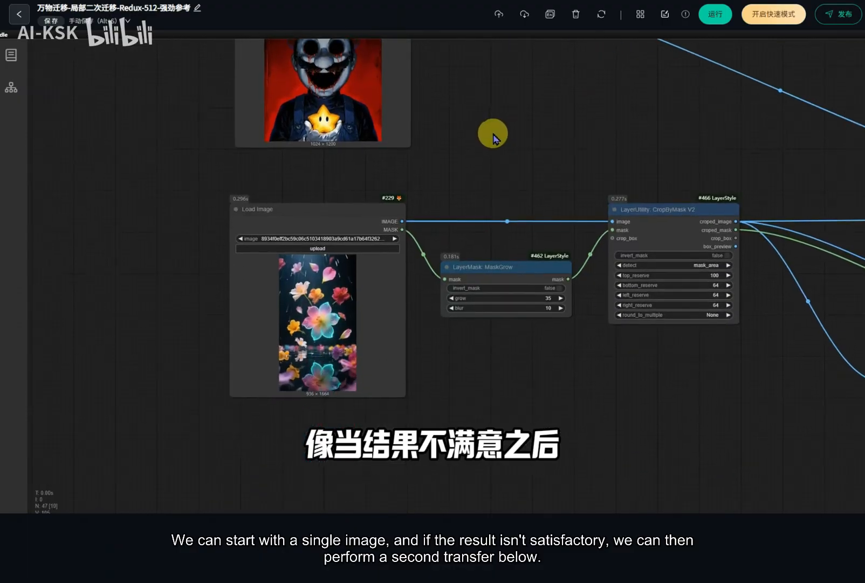
{"action": "scroll", "coordinate": [275, 329], "scroll_direction": "up", "scroll_amount": 4}
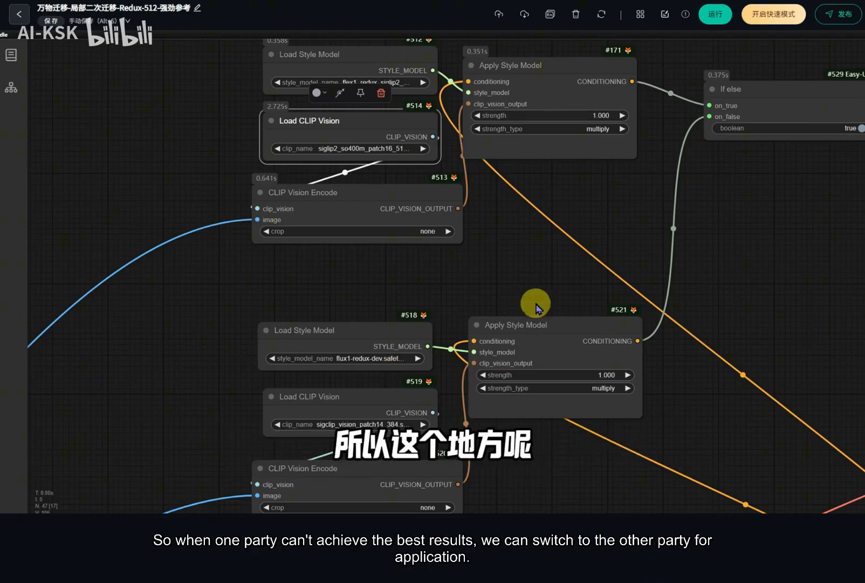
{"action": "left_click_drag", "start_coordinate": [786, 159], "coordinate": [637, 175]}
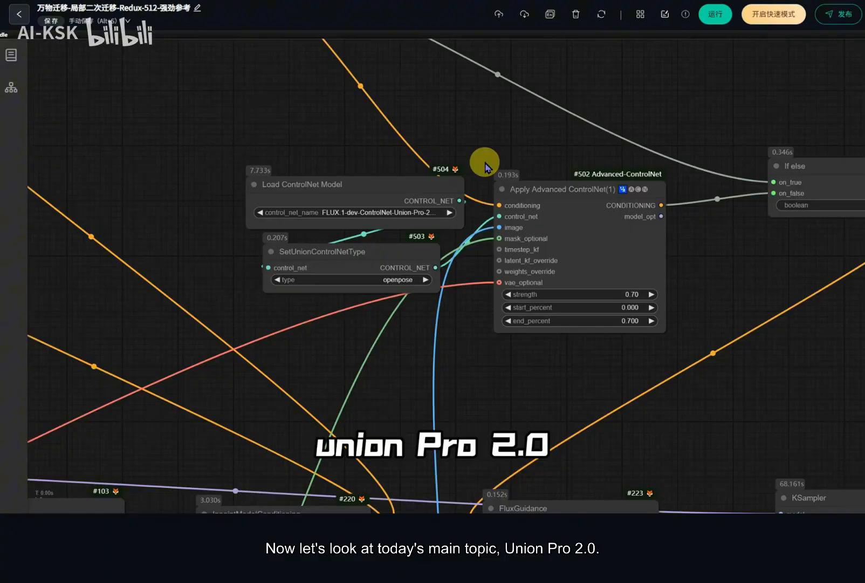
Inspect the Union ControlNet strength settings and pose preprocessor, and view the control types available in SetUnionControlNetType.
{"action": "scroll", "coordinate": [383, 279], "scroll_direction": "up", "scroll_amount": 3}
{"action": "left_click", "coordinate": [386, 282]}
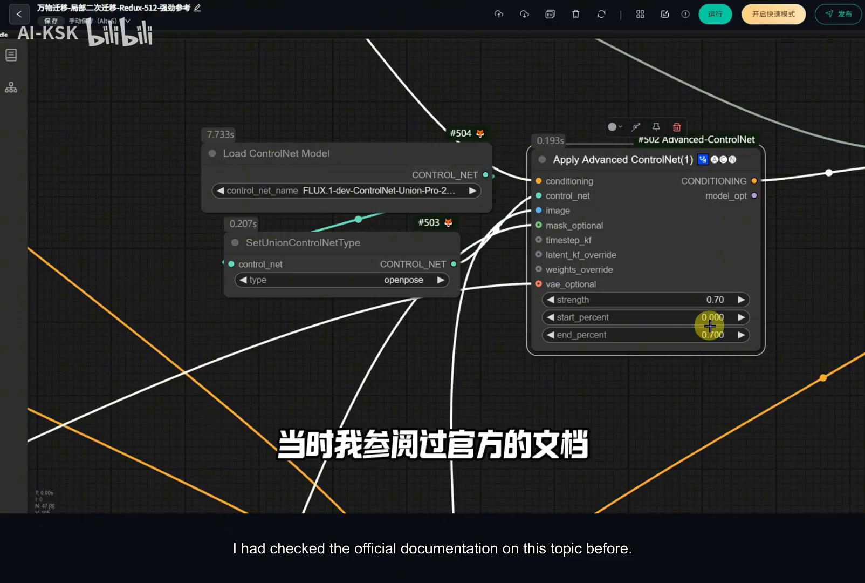
{"action": "scroll", "coordinate": [708, 316], "scroll_direction": "up", "scroll_amount": 2}
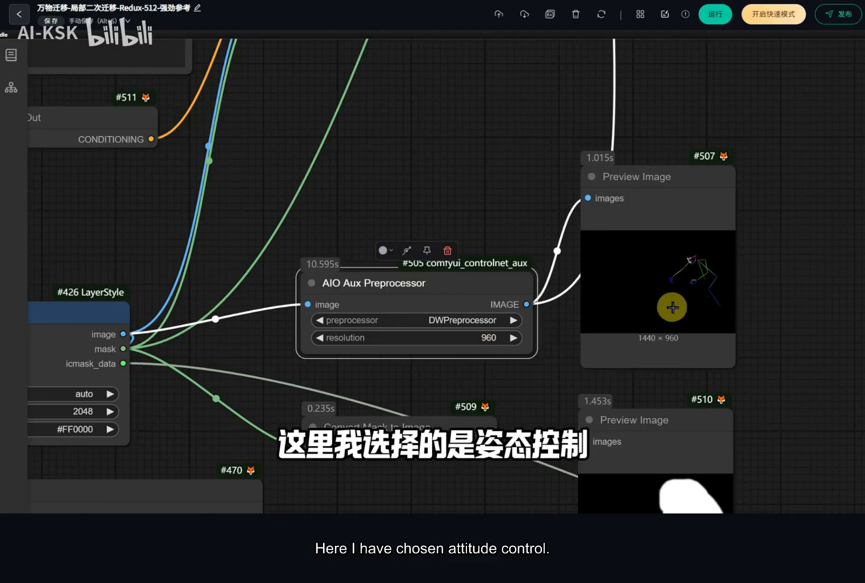
{"action": "scroll", "coordinate": [566, 241], "scroll_direction": "down", "scroll_amount": 6}
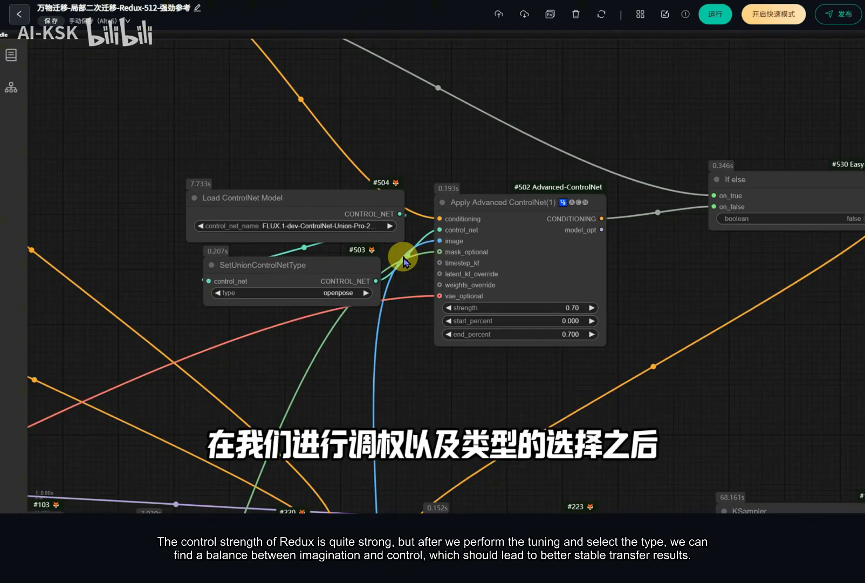
{"action": "scroll", "coordinate": [340, 280], "scroll_direction": "up", "scroll_amount": 4}
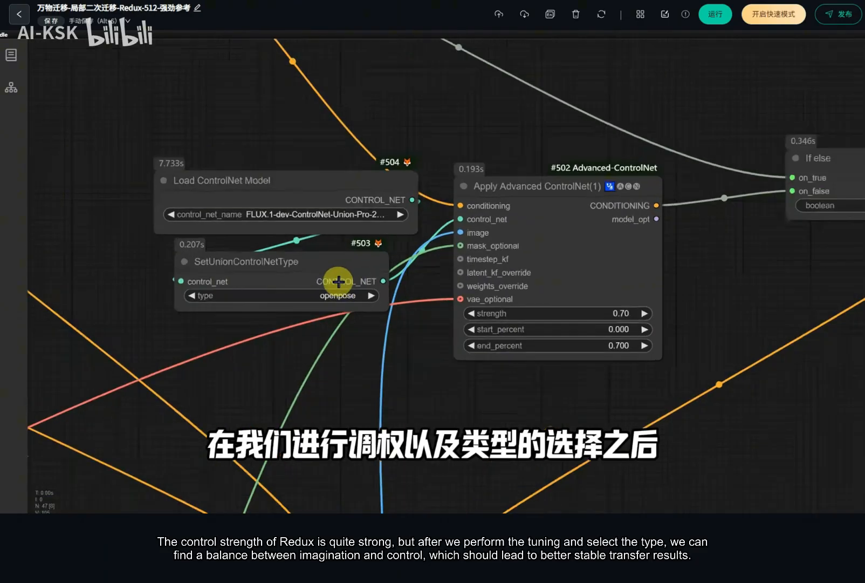
{"action": "left_click", "coordinate": [345, 295]}
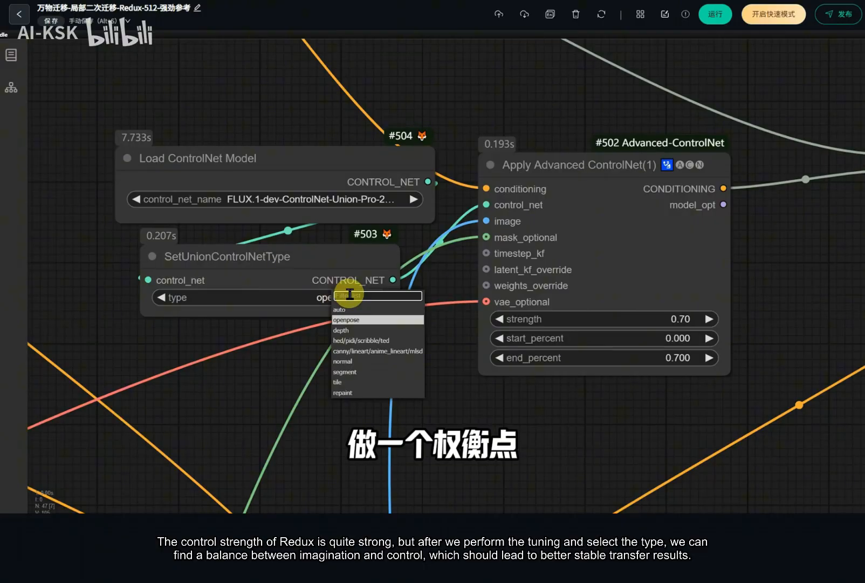
{"action": "scroll", "coordinate": [450, 333], "scroll_direction": "down", "scroll_amount": 4}
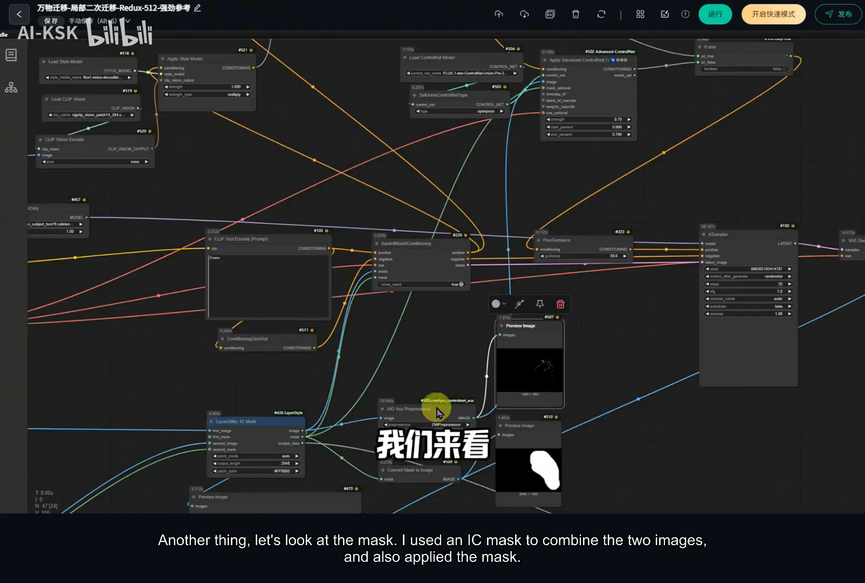
Examine the IC Mask node with its combined image preview and the converted mask preview.
{"action": "left_click_drag", "start_coordinate": [423, 384], "coordinate": [553, 124]}
{"action": "scroll", "coordinate": [394, 152], "scroll_direction": "up", "scroll_amount": 3}
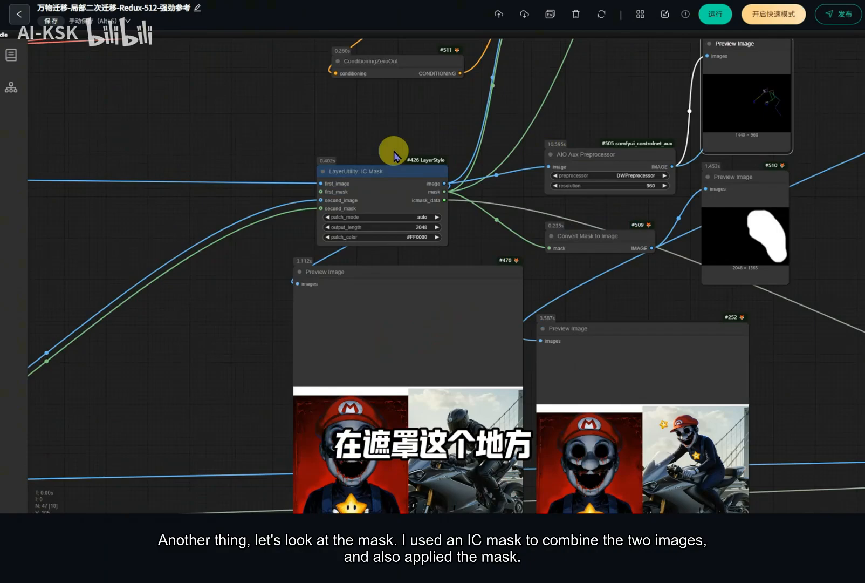
{"action": "mouse_move", "coordinate": [461, 242]}
{"action": "left_mouse_down"}
{"action": "mouse_move", "coordinate": [454, 133]}
{"action": "mouse_move", "coordinate": [420, 211]}
{"action": "mouse_move", "coordinate": [321, 261]}
{"action": "left_mouse_up"}
{"action": "scroll", "coordinate": [604, 256], "scroll_direction": "up", "scroll_amount": 6}
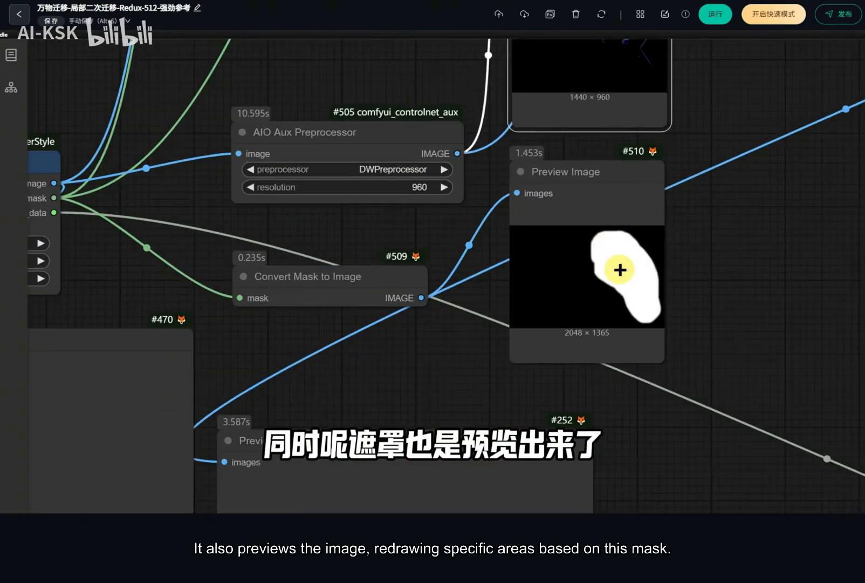
{"action": "scroll", "coordinate": [621, 270], "scroll_direction": "down", "scroll_amount": 8}
{"action": "scroll", "coordinate": [382, 214], "scroll_direction": "up", "scroll_amount": 3}
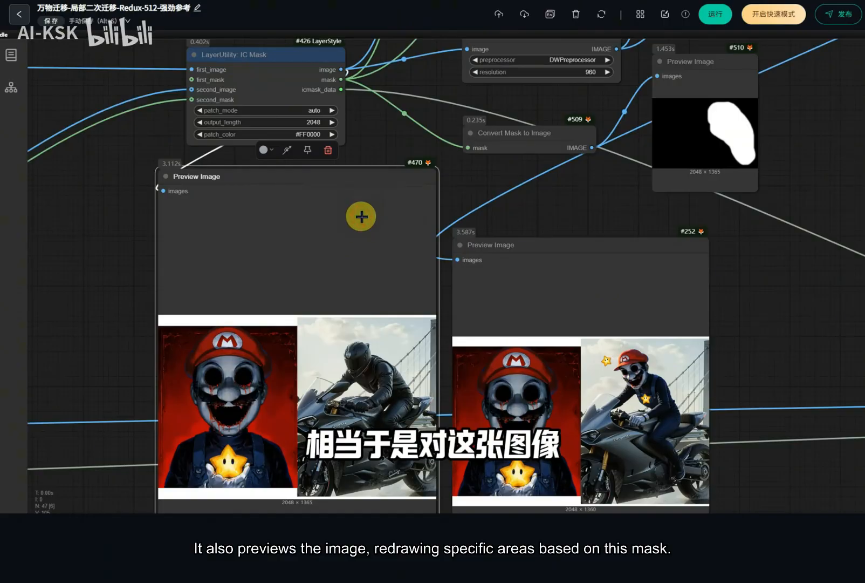
{"action": "left_click", "coordinate": [751, 60]}
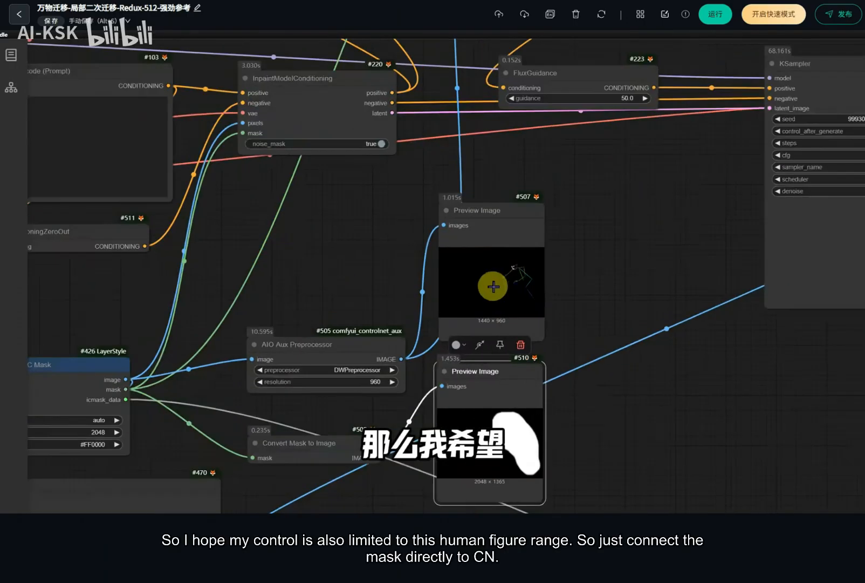
Compare the pose preview with the mask preview and trace the mask connection into Apply Advanced ControlNet.
{"action": "scroll", "coordinate": [494, 286], "scroll_direction": "up", "scroll_amount": 2}
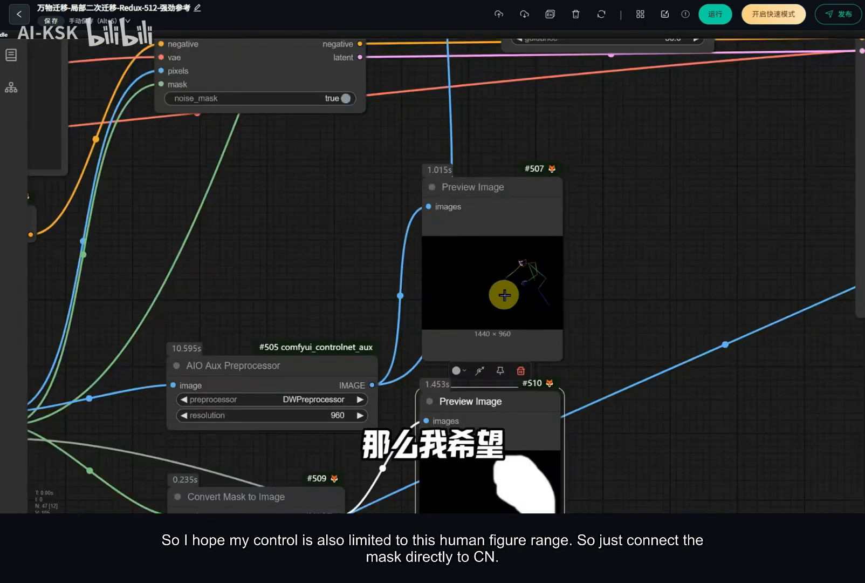
{"action": "scroll", "coordinate": [547, 280], "scroll_direction": "up", "scroll_amount": 5}
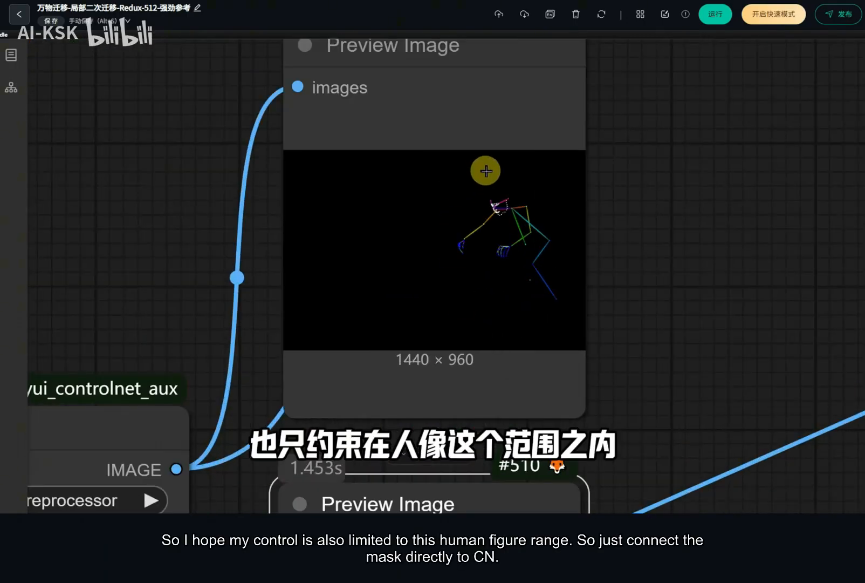
{"action": "scroll", "coordinate": [672, 180], "scroll_direction": "down", "scroll_amount": 5}
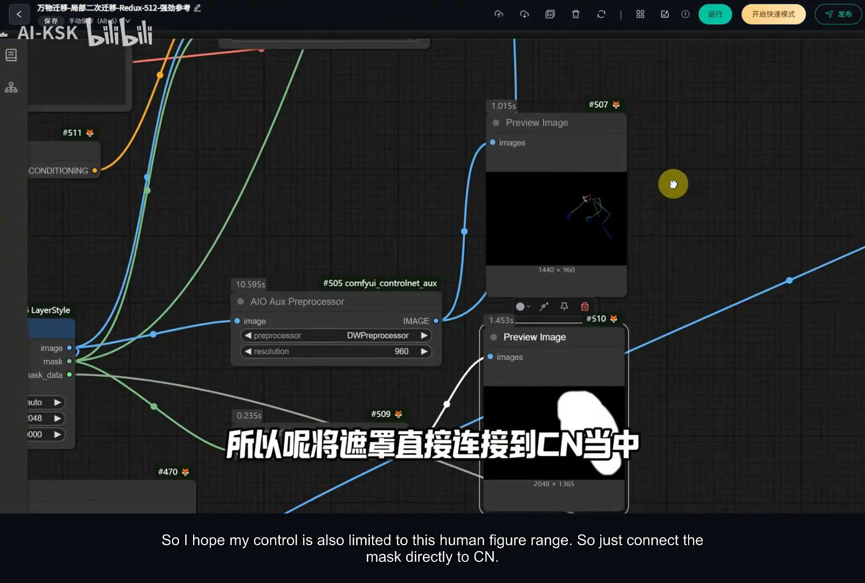
{"action": "scroll", "coordinate": [673, 185], "scroll_direction": "down", "scroll_amount": 3}
{"action": "left_click_drag", "start_coordinate": [672, 187], "coordinate": [599, 423]}
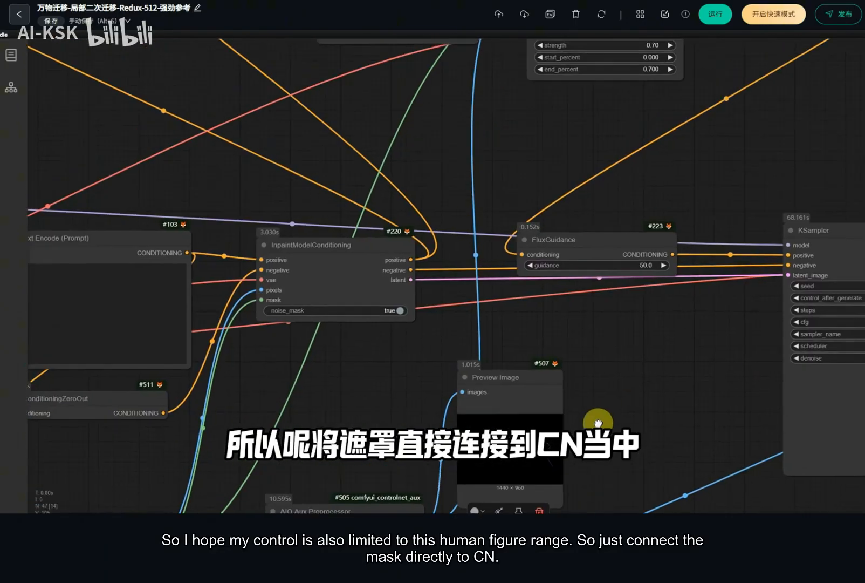
{"action": "scroll", "coordinate": [632, 315], "scroll_direction": "up", "scroll_amount": 5}
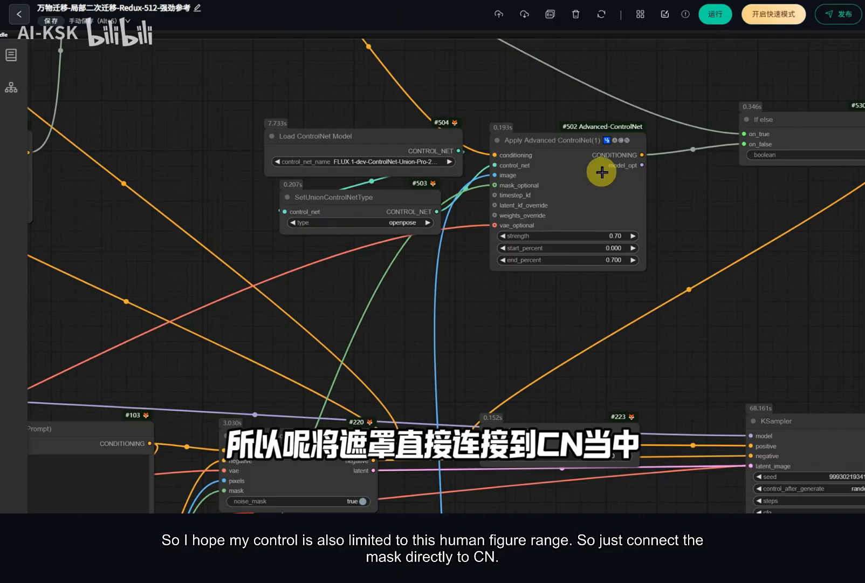
Inspect the motorcycle rider's hands in the transferred result image.
{"action": "scroll", "coordinate": [507, 165], "scroll_direction": "up", "scroll_amount": 3}
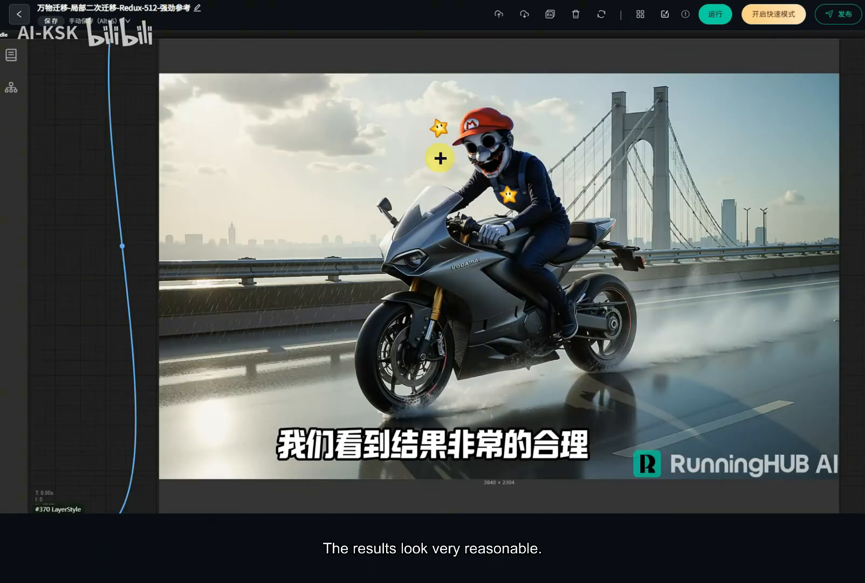
{"action": "scroll", "coordinate": [499, 237], "scroll_direction": "up", "scroll_amount": 2}
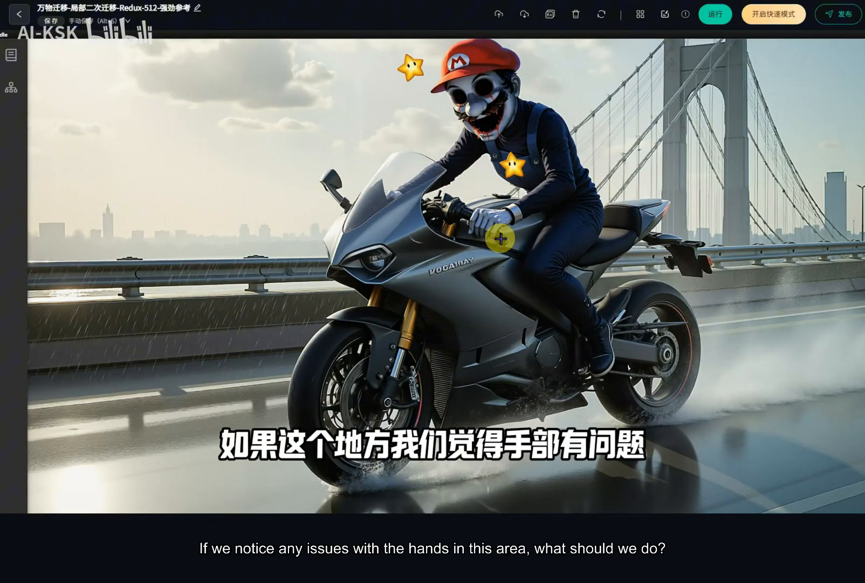